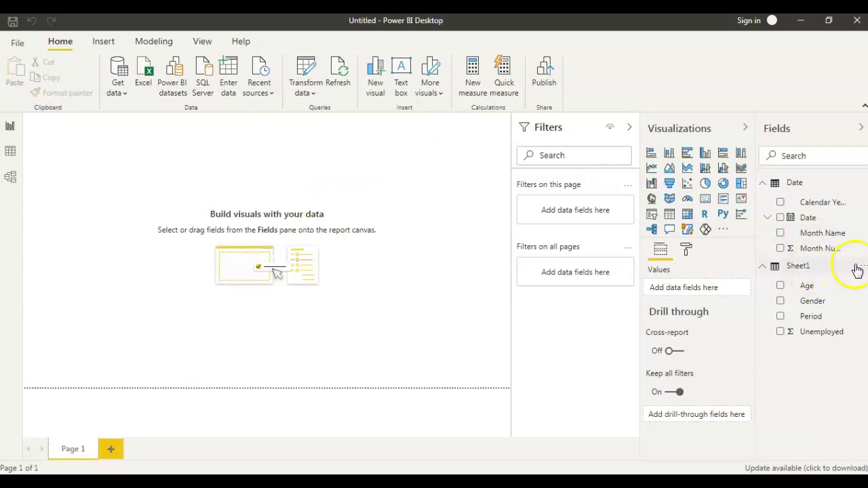
Create a new measure in Sheet1 and rename it 'Year To Date'
click(859, 267)
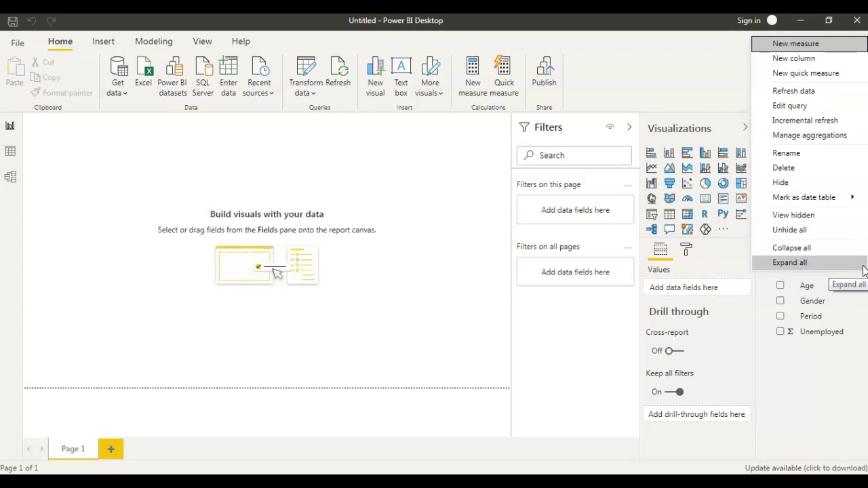
click(802, 43)
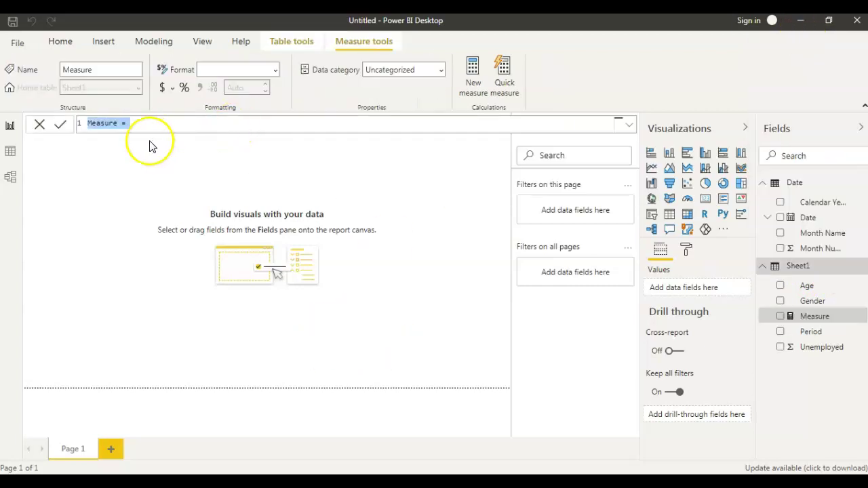
drag(117, 124, 79, 122)
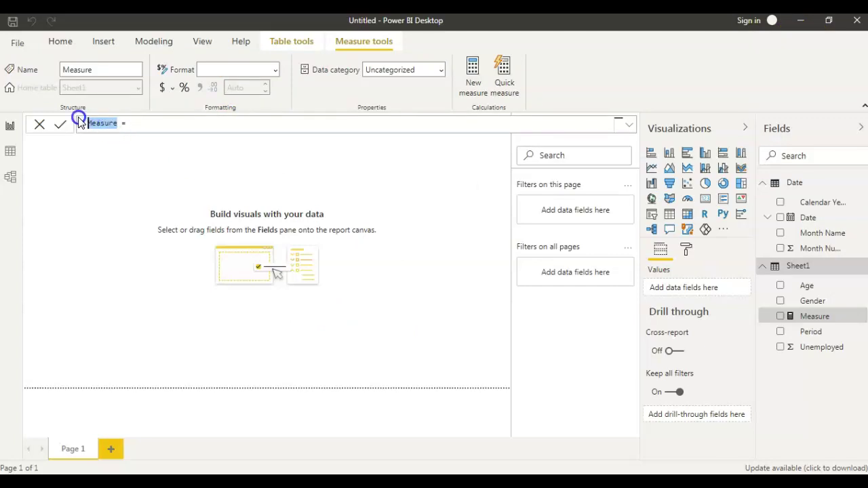
text(Year)
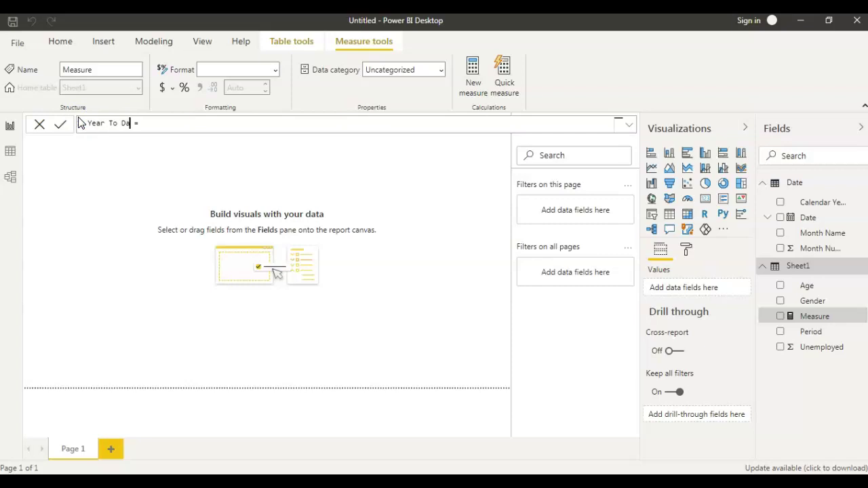
text(e)
click(106, 122)
click(157, 123)
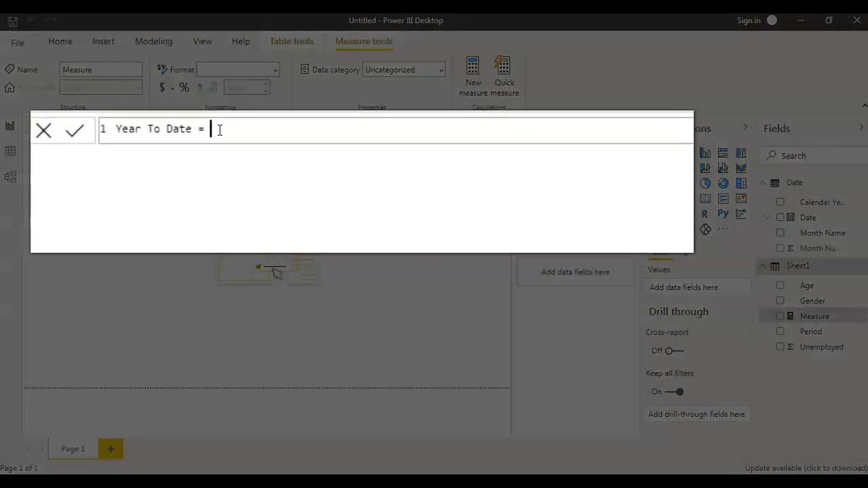
Write the formula TOTALYTD(Sum(Sheet1[Unemployed]),'Date'[Date]) using autocomplete suggestions
text(T)
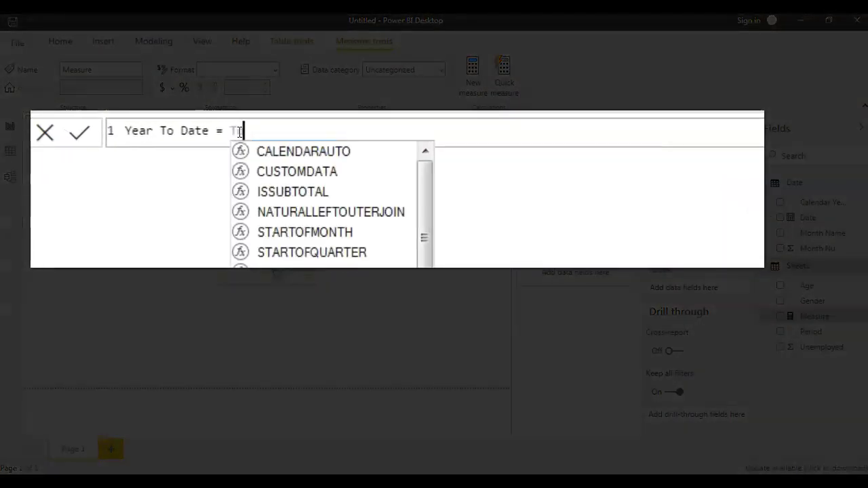
text(otal)
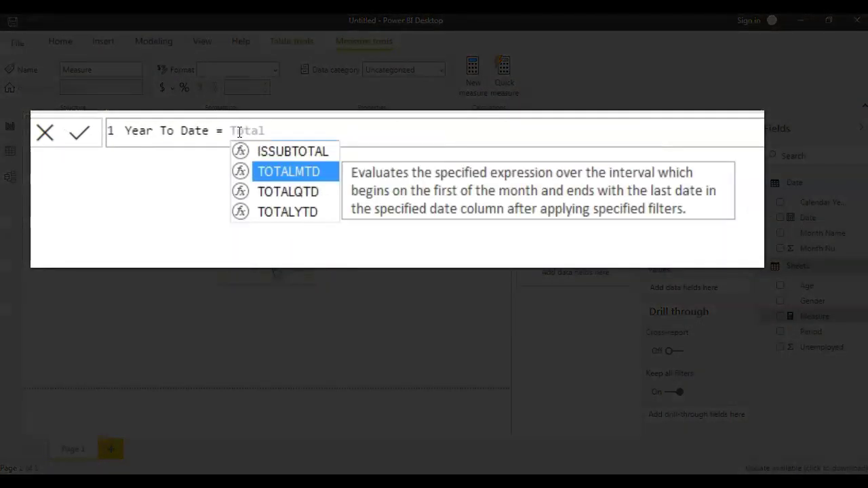
key(Down)
key(Down)
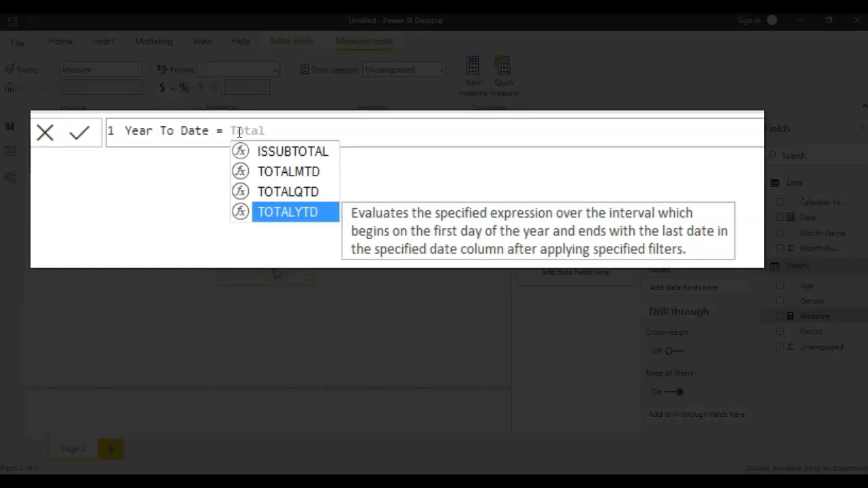
key(Tab)
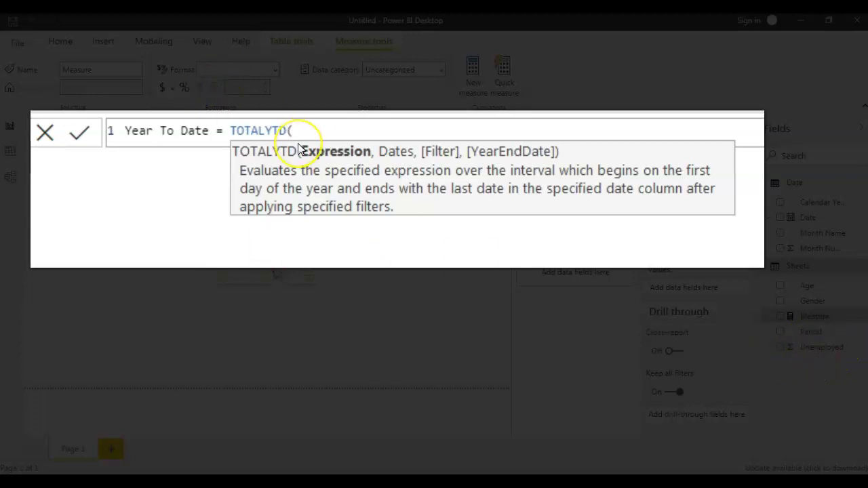
text(Sum()
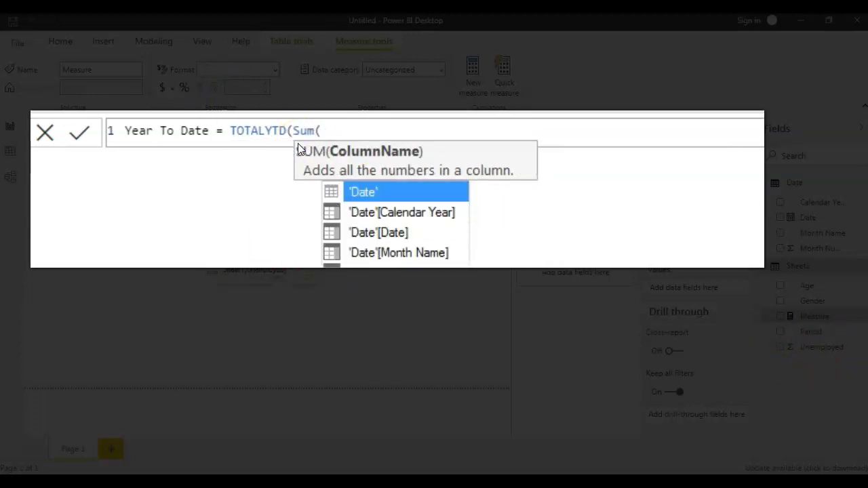
key(Down)
key(Down)
key(Down)
key(Down)
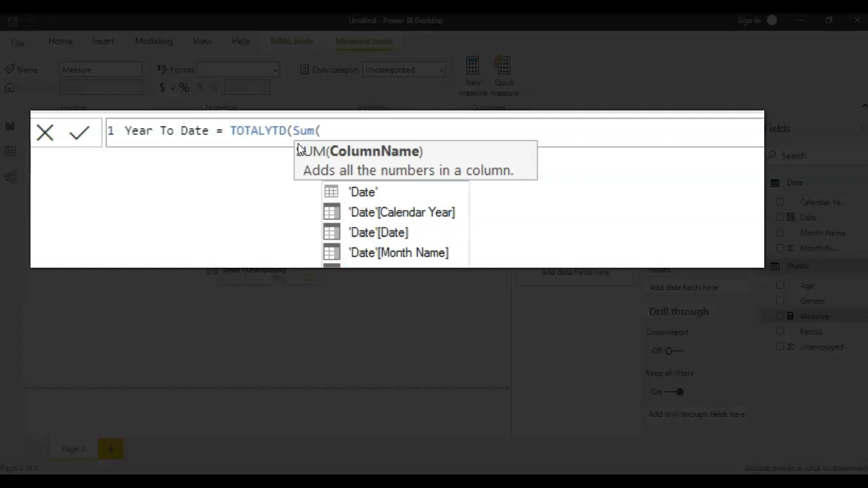
key(Tab)
text())
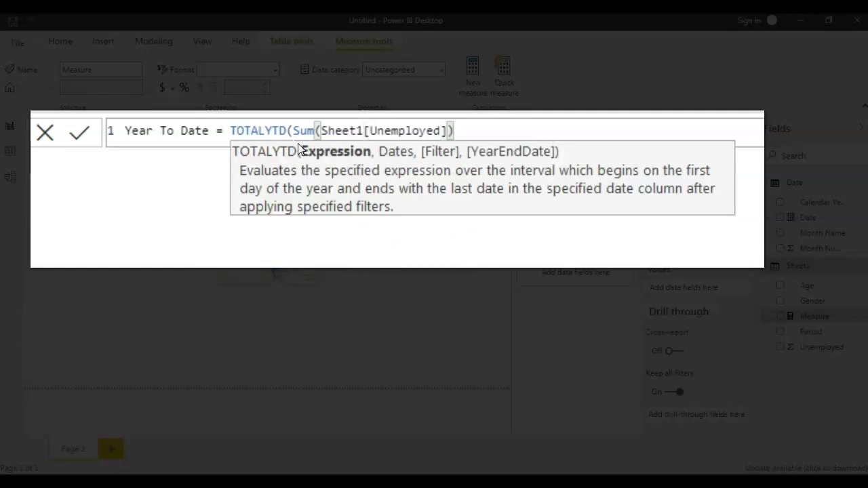
text(,)
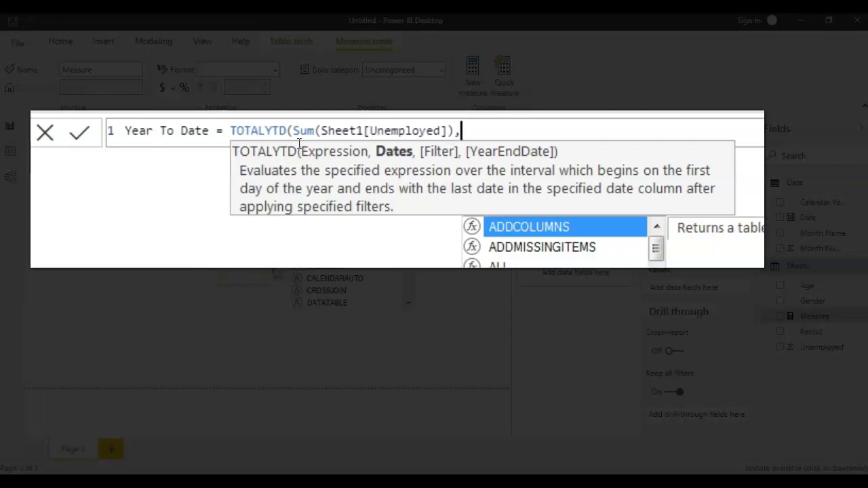
text(Date)
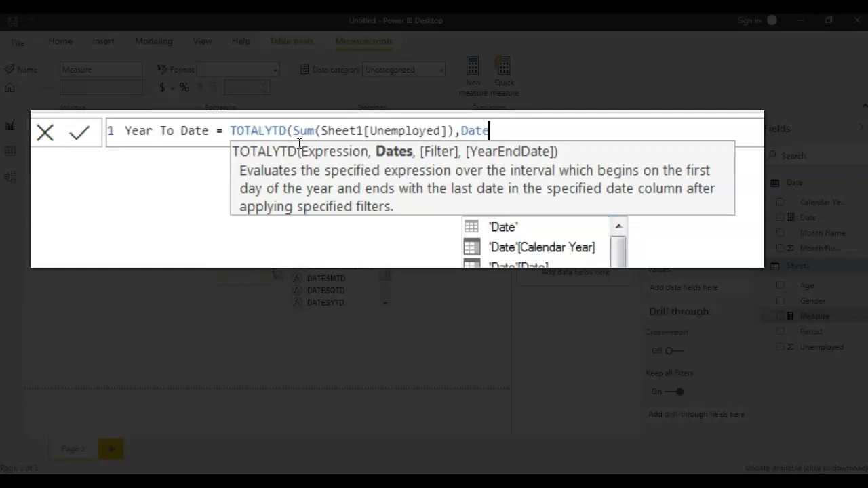
key(Down)
key(Down)
key(Down)
key(Tab)
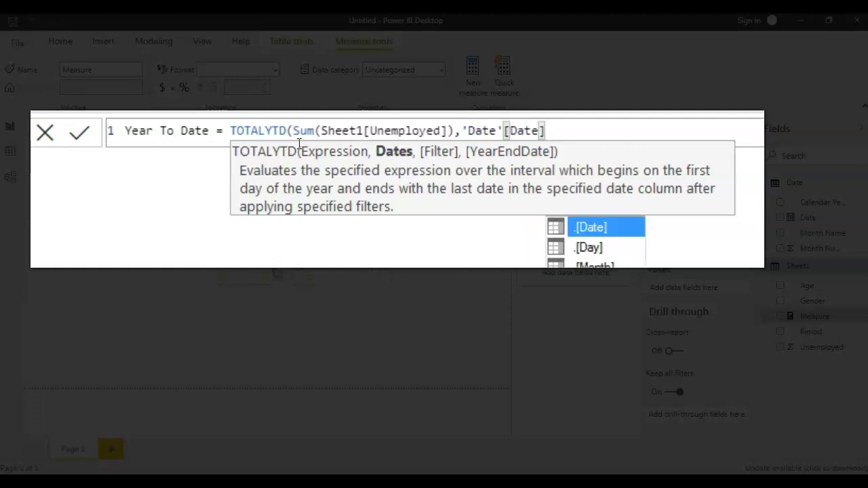
text())
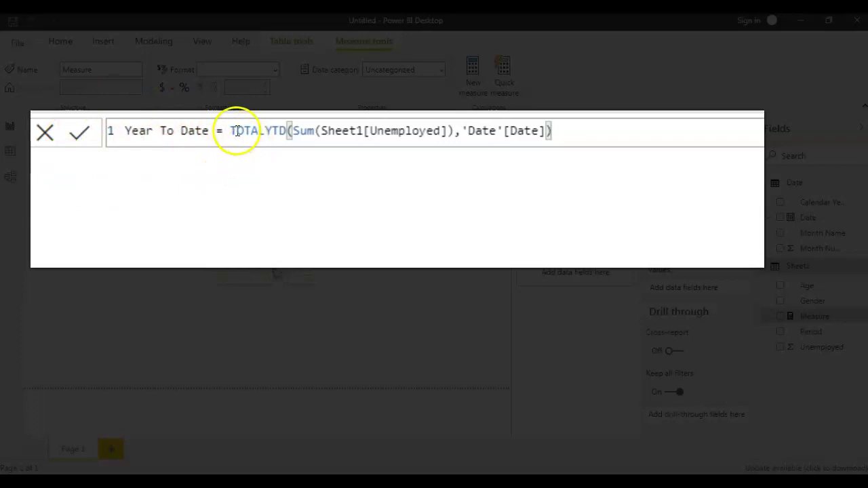
Highlight the TOTALYTD, Sum and Date parts of the formula, then commit the measure
drag(230, 131, 286, 134)
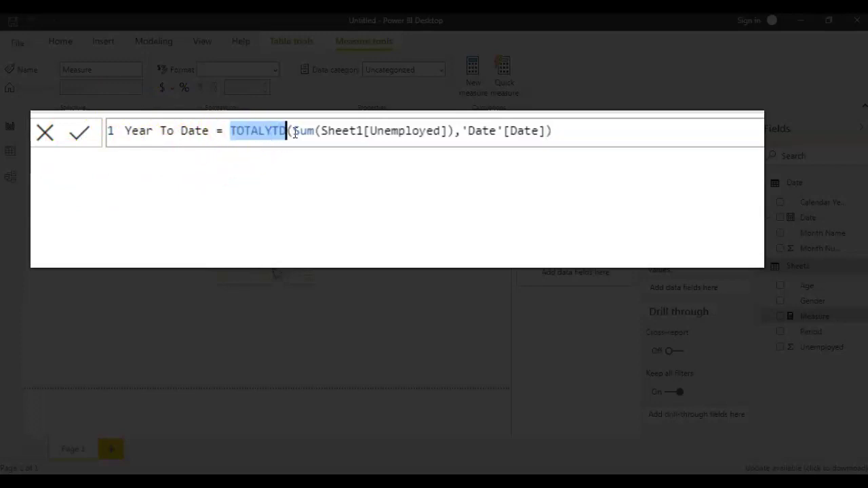
click(300, 132)
drag(315, 137, 544, 130)
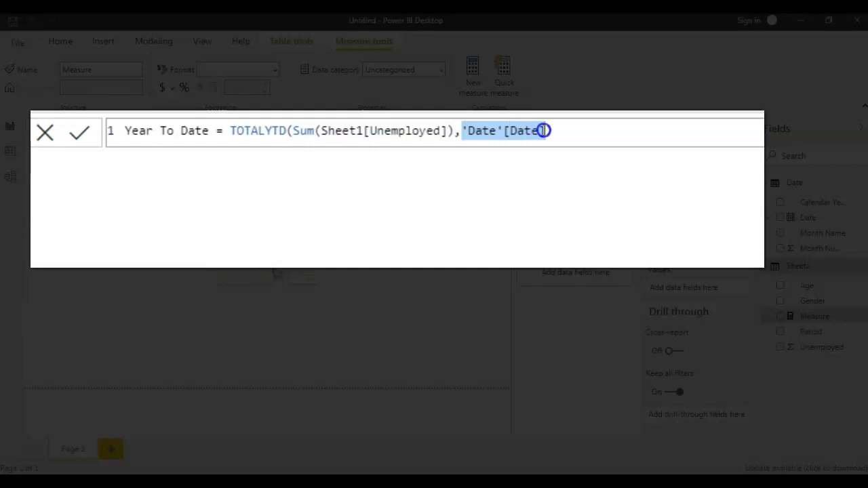
click(556, 135)
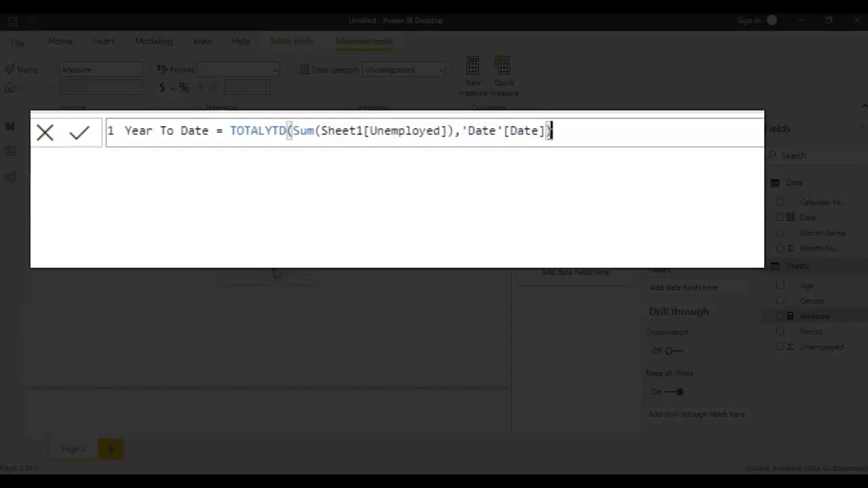
drag(546, 132, 460, 131)
click(79, 135)
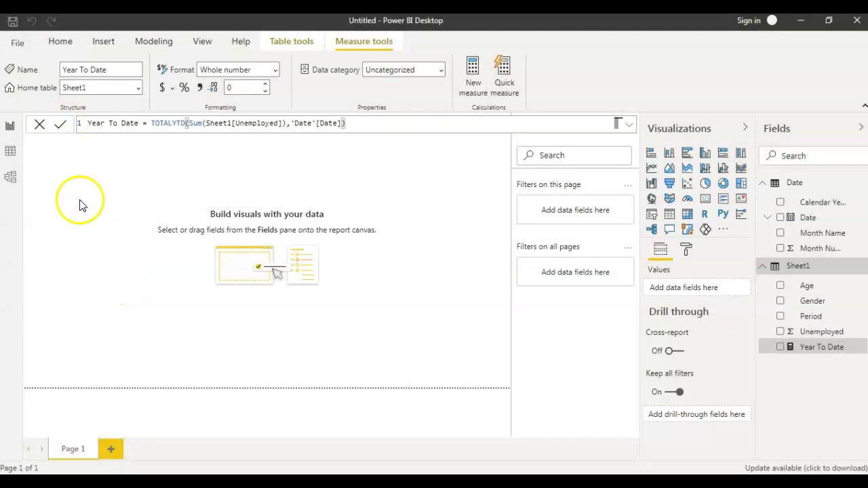
Place a blank table visual on the report page, centred and enlarged
click(144, 166)
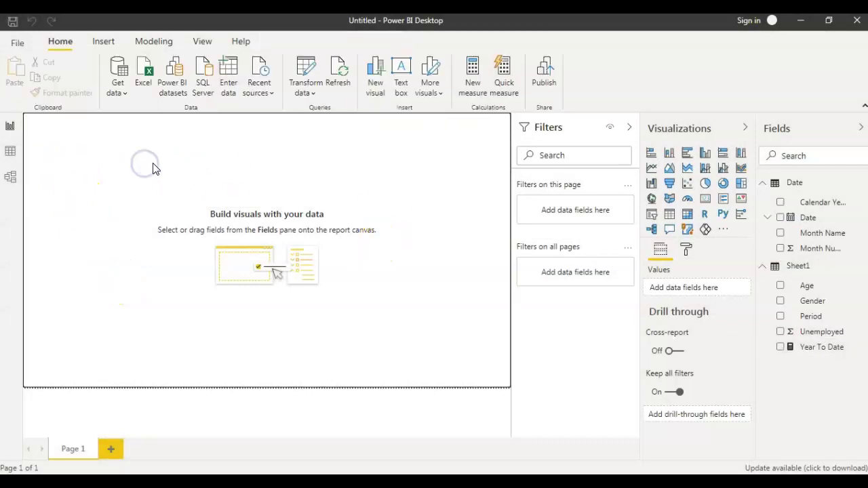
click(287, 175)
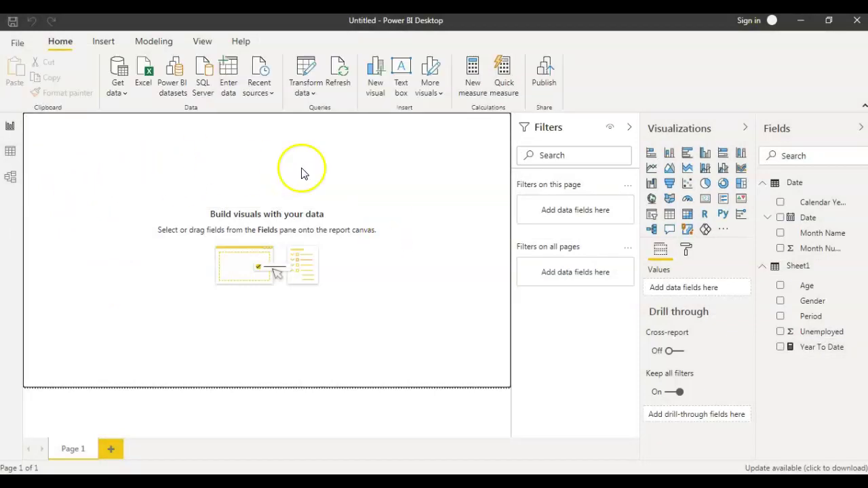
click(167, 182)
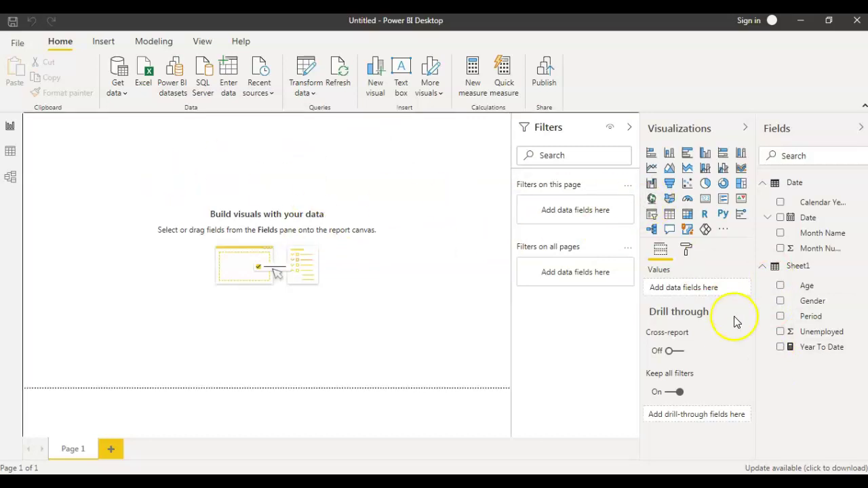
click(670, 213)
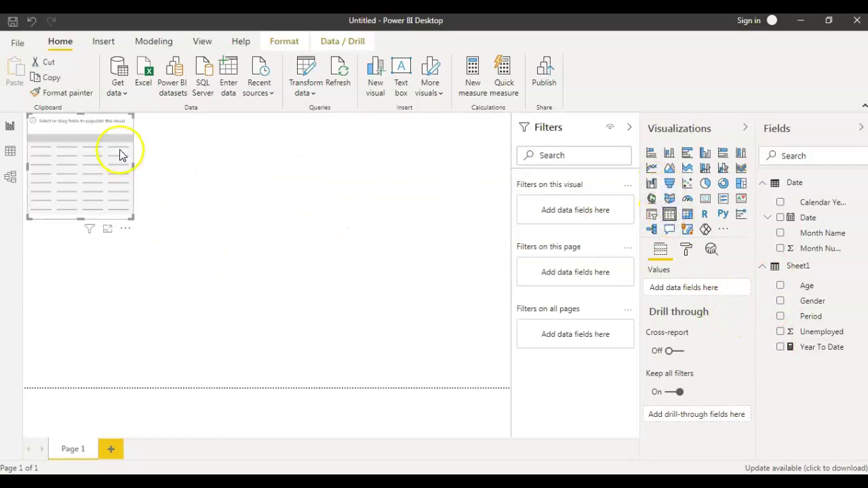
mouse_move(97, 126)
mouse_down()
mouse_move(189, 195)
mouse_move(181, 195)
mouse_up()
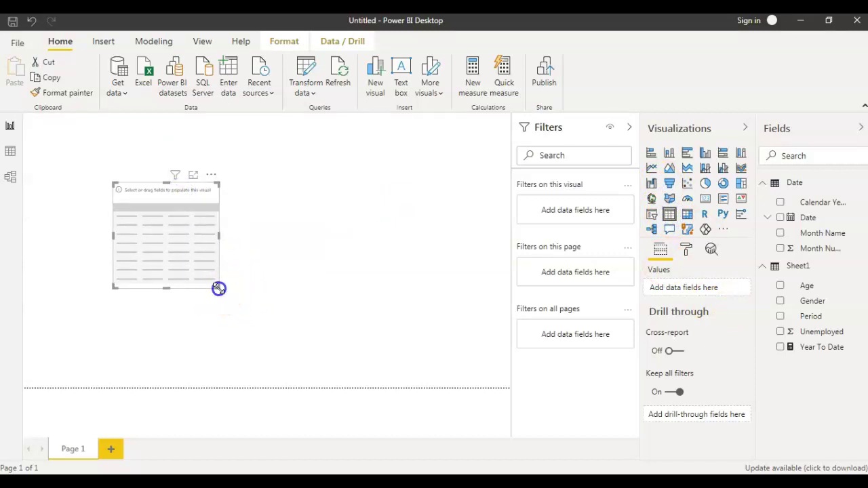
drag(224, 296, 365, 307)
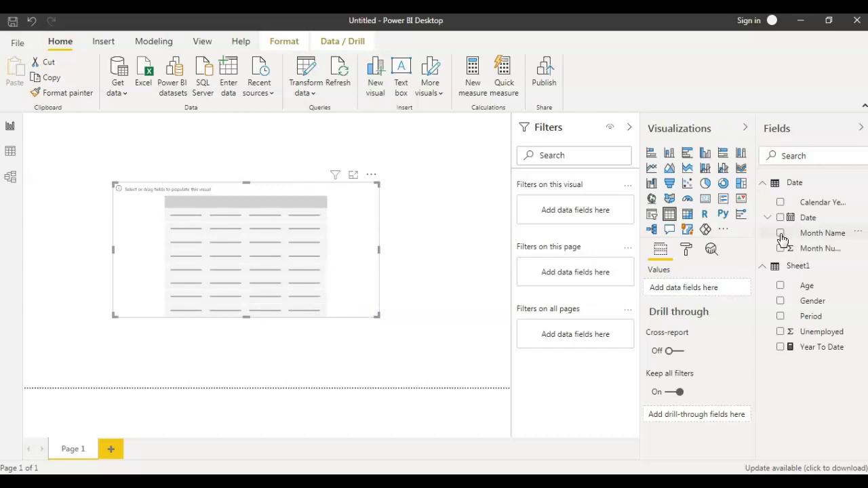
Add Month Name, Unemployed and Year To Date to the table
click(781, 233)
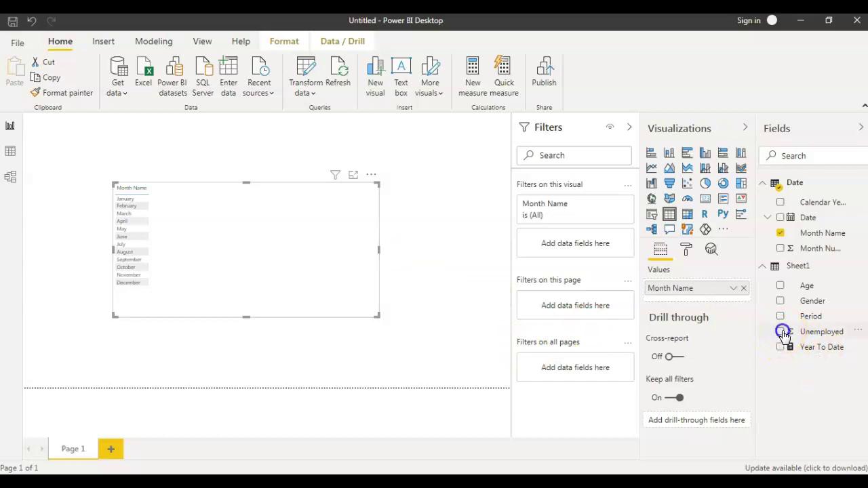
click(782, 332)
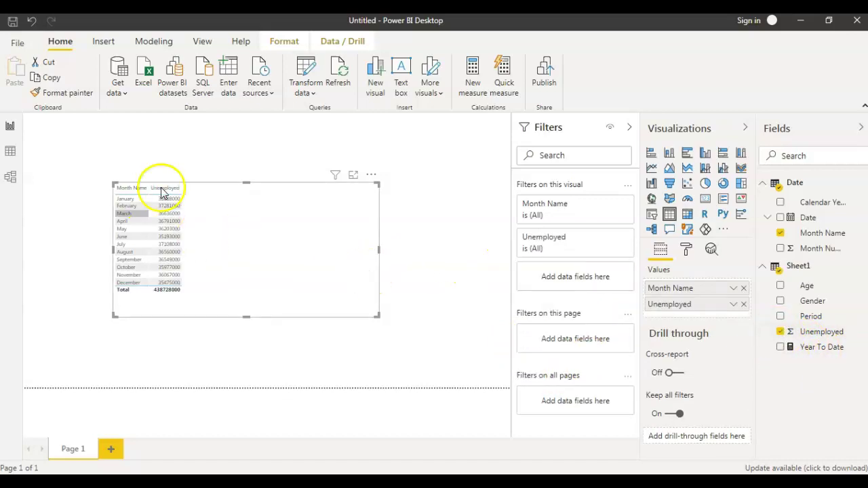
click(781, 347)
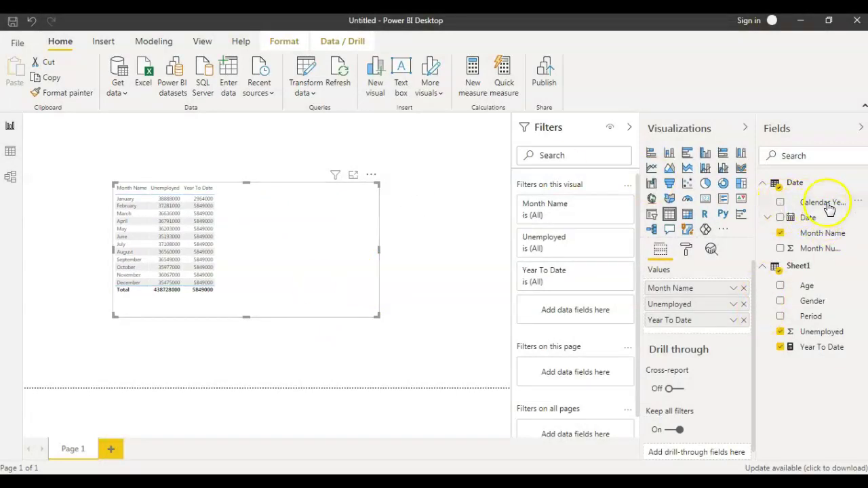
Add a tall Calendar Year slicer right of the table and select CY 2014
click(468, 226)
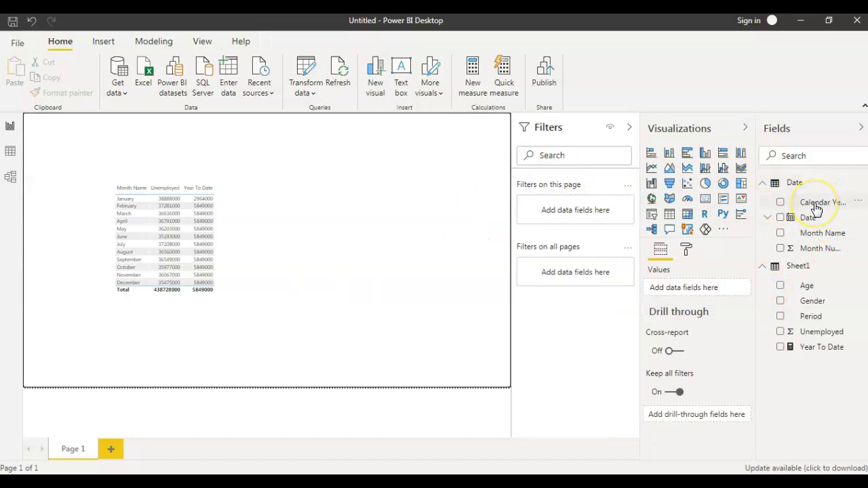
click(780, 202)
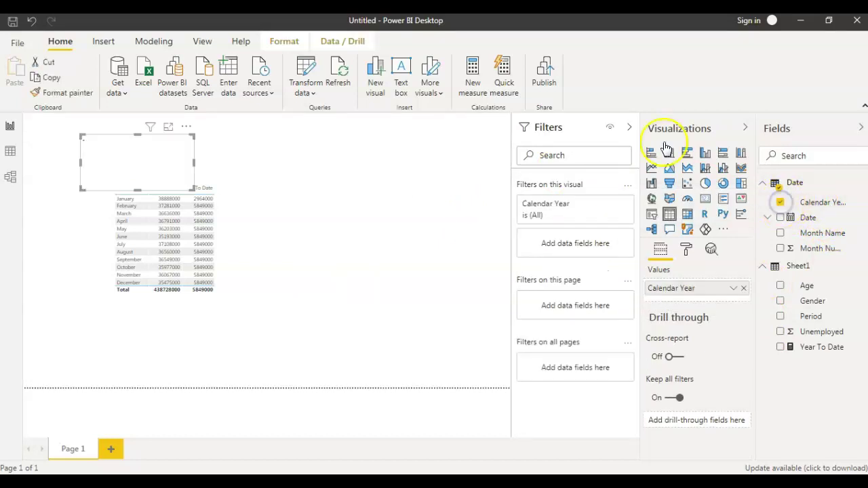
drag(136, 149, 427, 159)
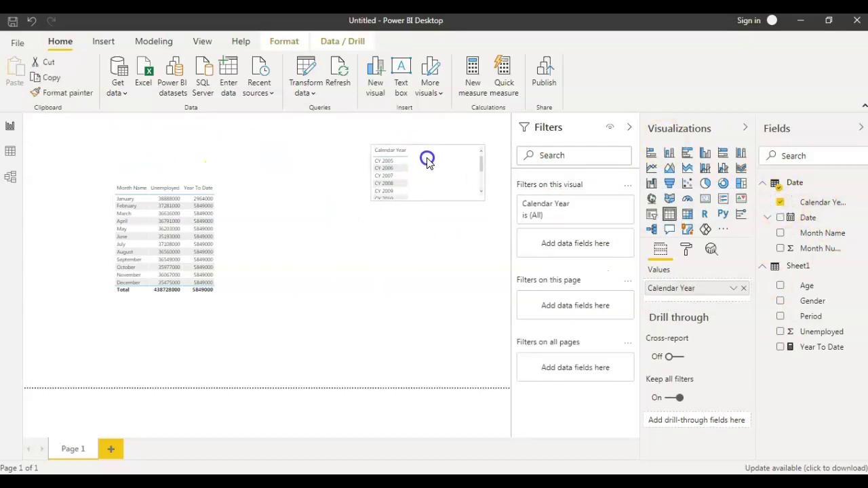
drag(427, 201, 428, 280)
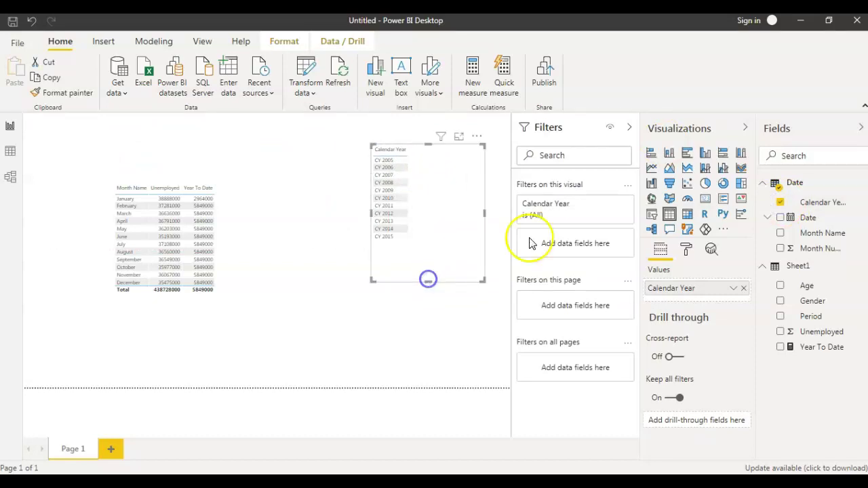
click(651, 214)
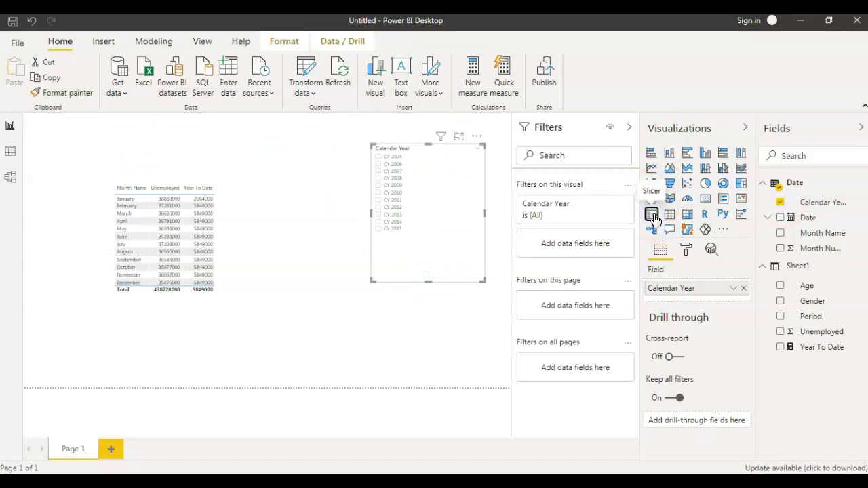
mouse_move(428, 212)
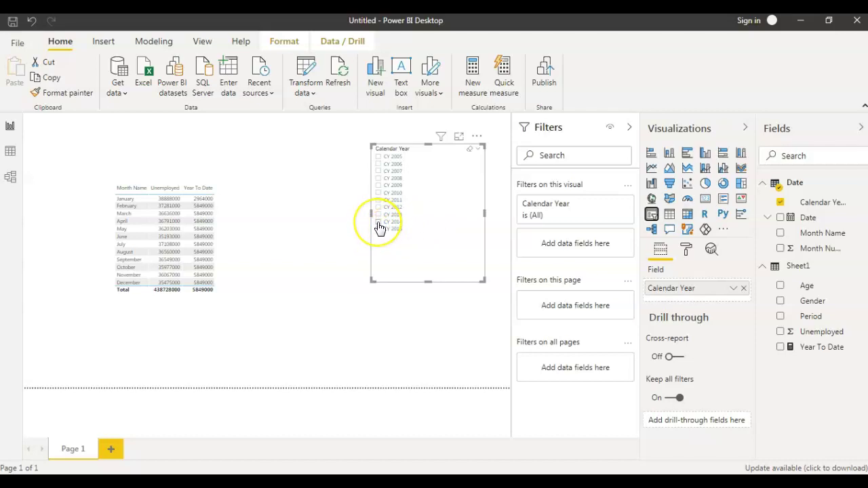
click(378, 222)
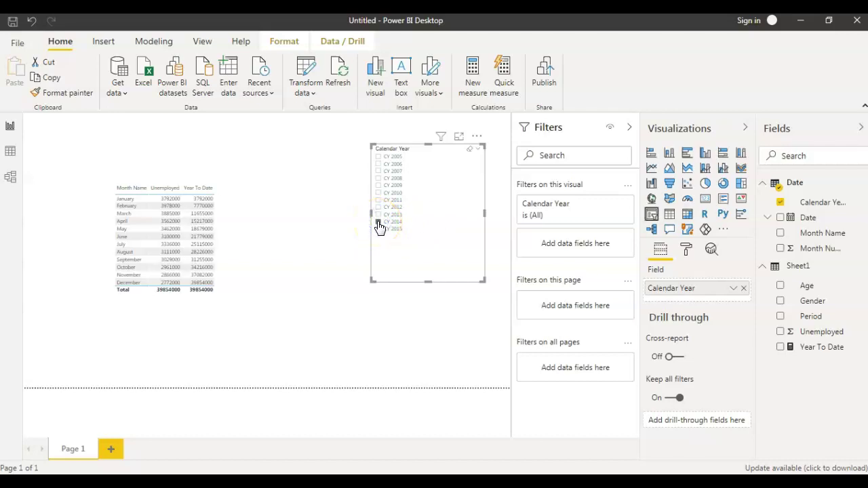
click(291, 302)
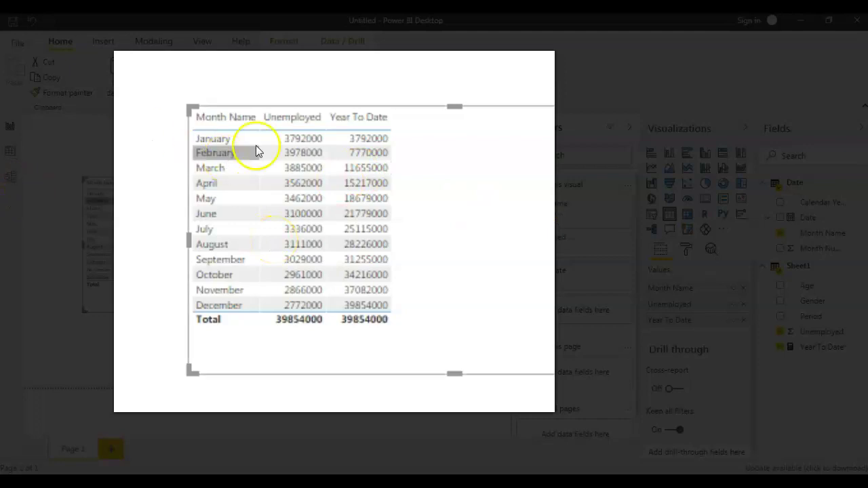
click(243, 121)
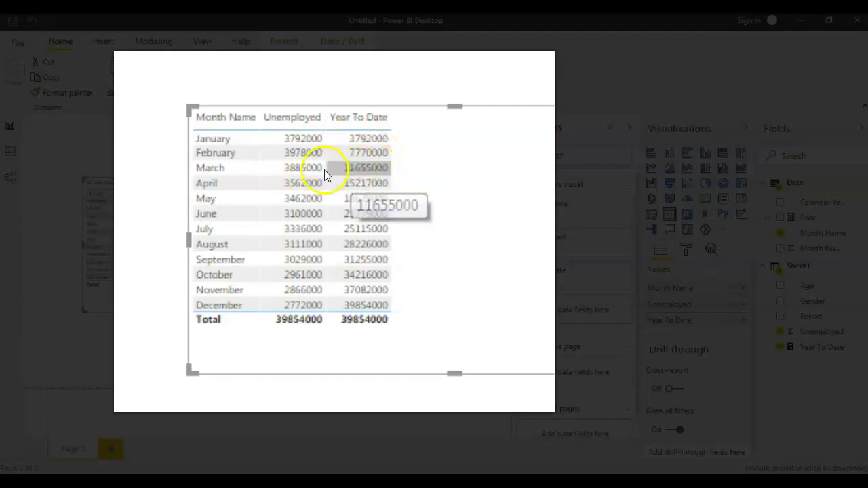
click(367, 167)
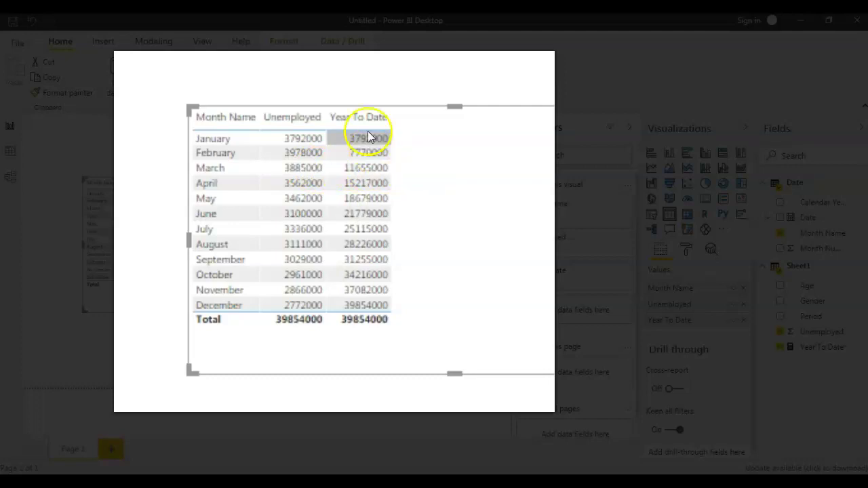